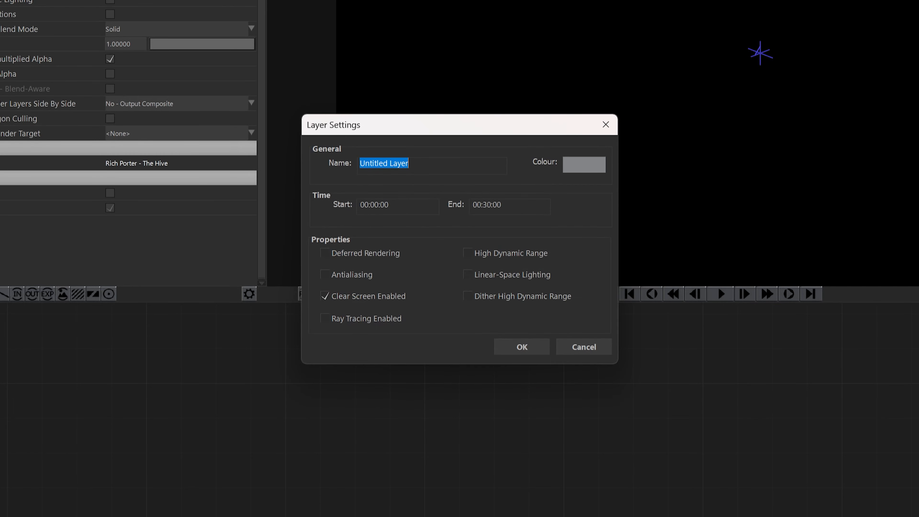
Name the new layer "My First Layer" and accept the default layer settings
{"action": "type", "text": "My First "}
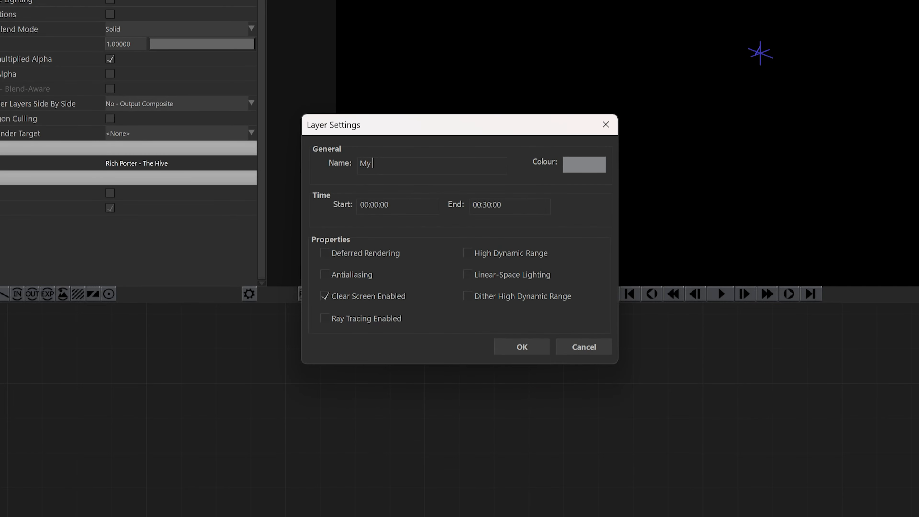
{"action": "type", "text": "Layer"}
{"action": "left_click", "coordinate": [522, 348]}
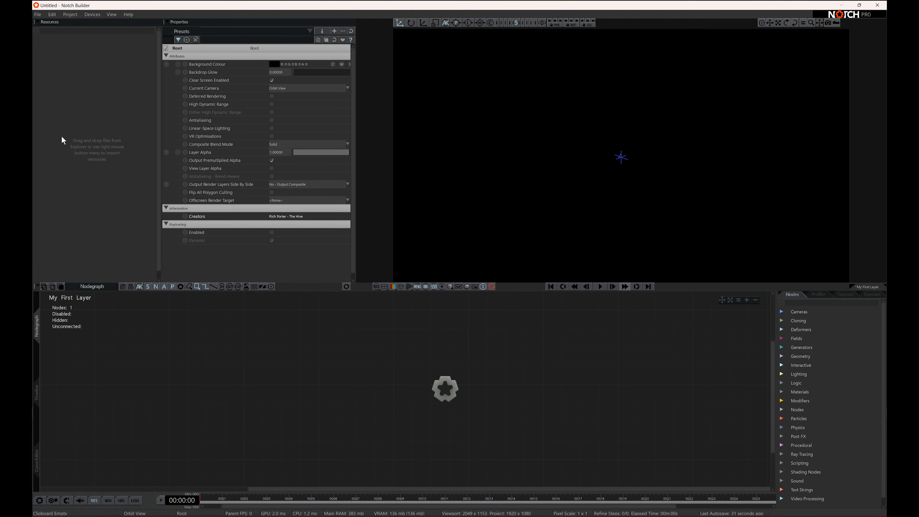
Examine the ways to import a resource, including the Downloads folder in the file browser and the available resource types
{"action": "double_click", "coordinate": [62, 137]}
{"action": "left_click_drag", "start_coordinate": [452, 108], "coordinate": [372, 61]}
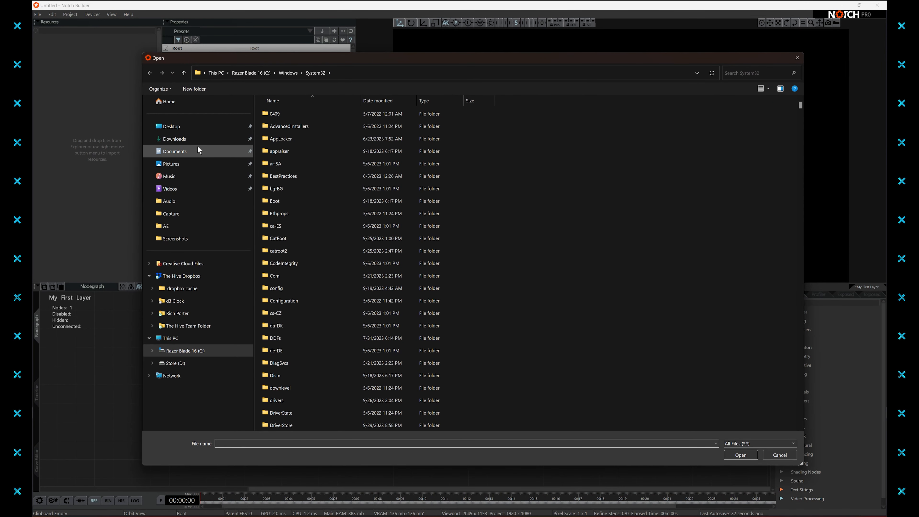
{"action": "left_click", "coordinate": [181, 139]}
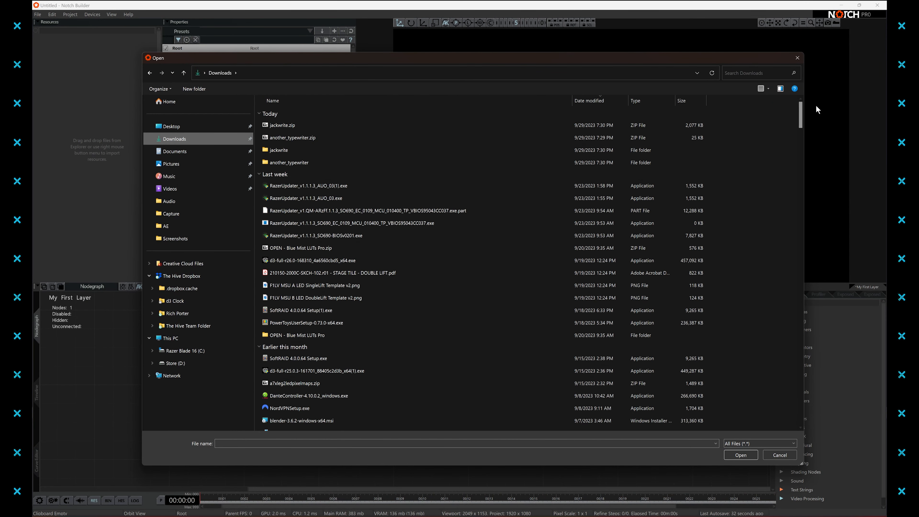
{"action": "left_click", "coordinate": [797, 58]}
{"action": "right_click", "coordinate": [93, 129]}
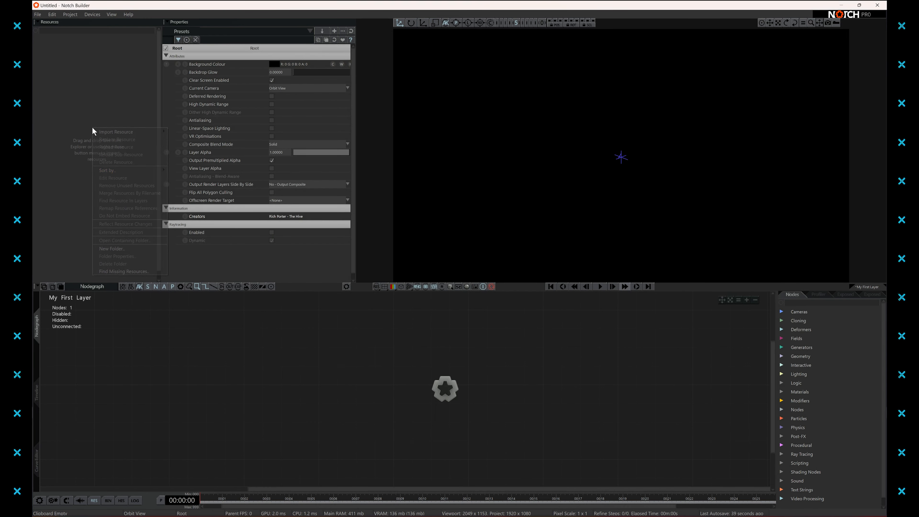
{"action": "mouse_move", "coordinate": [126, 132]}
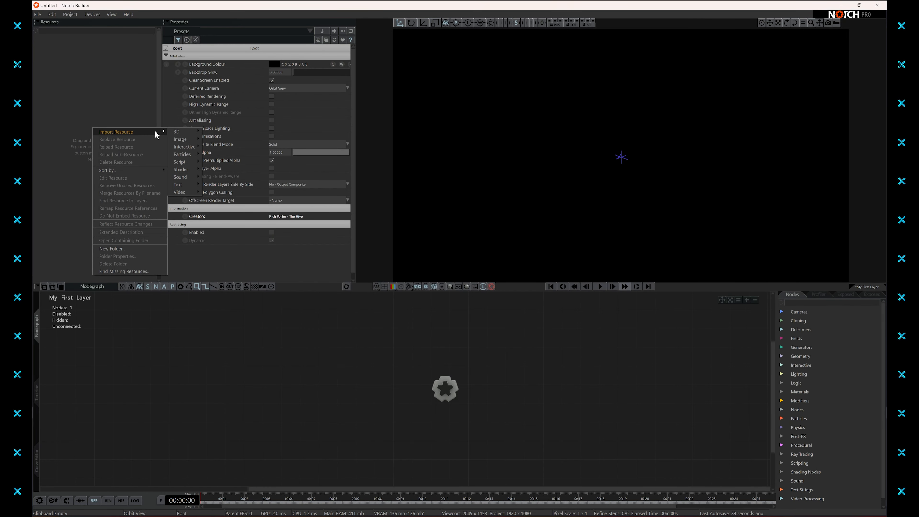
{"action": "mouse_move", "coordinate": [176, 134]}
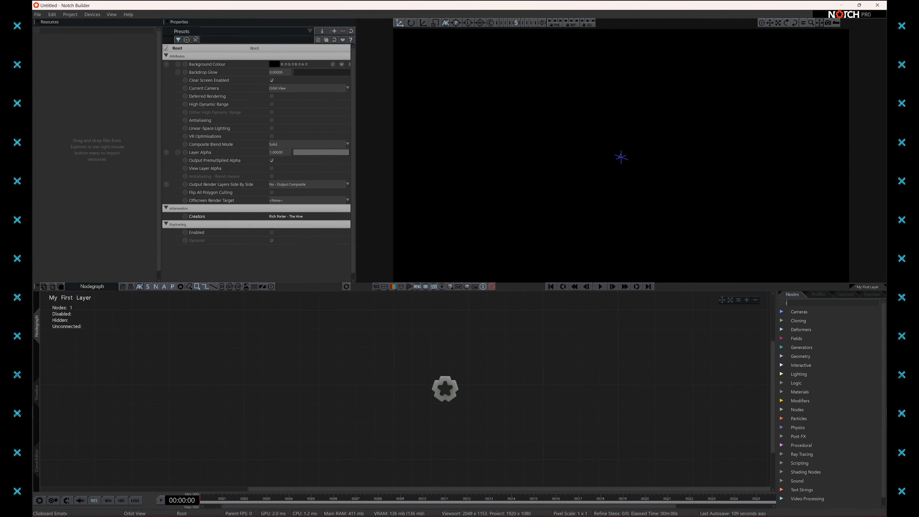
Find the Image 2D node and add it to the nodegraph beside the Root node
{"action": "type", "text": "image 2"}
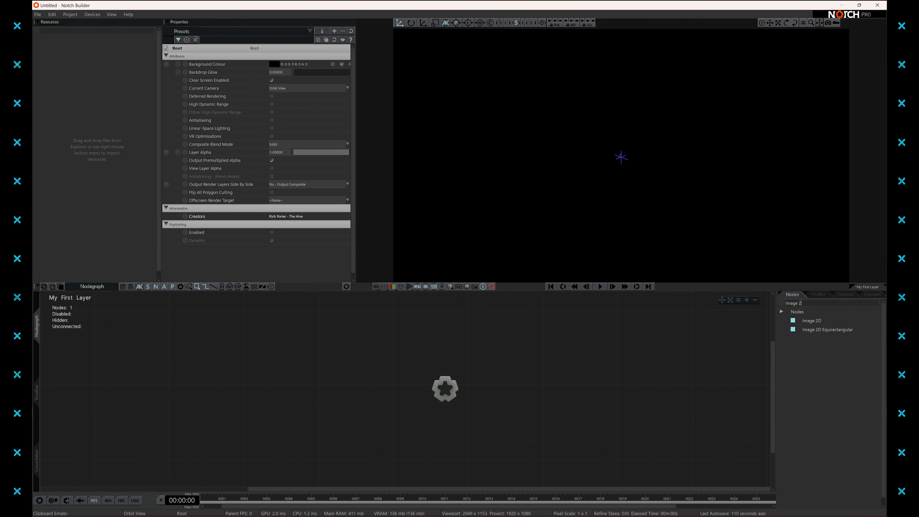
{"action": "left_click_drag", "start_coordinate": [811, 320], "coordinate": [526, 373]}
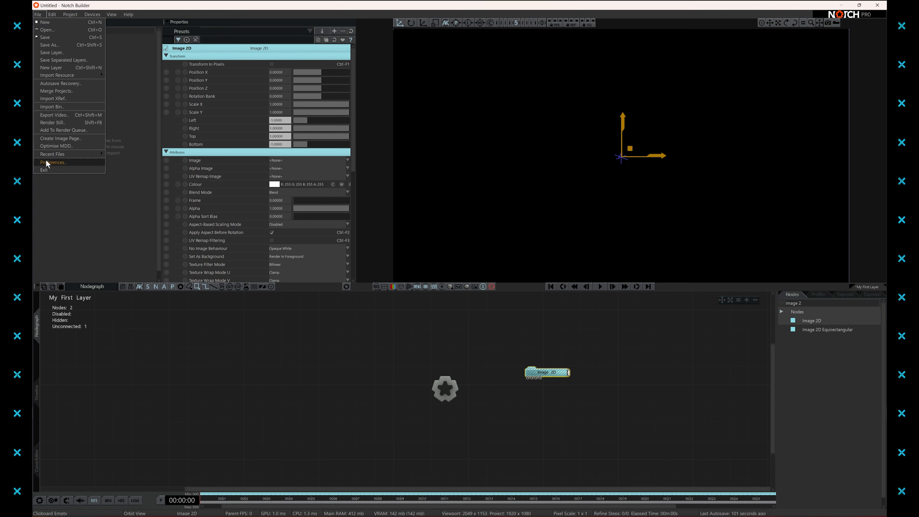
Review the program preferences and display the reference grid in the viewport
{"action": "left_click", "coordinate": [46, 164]}
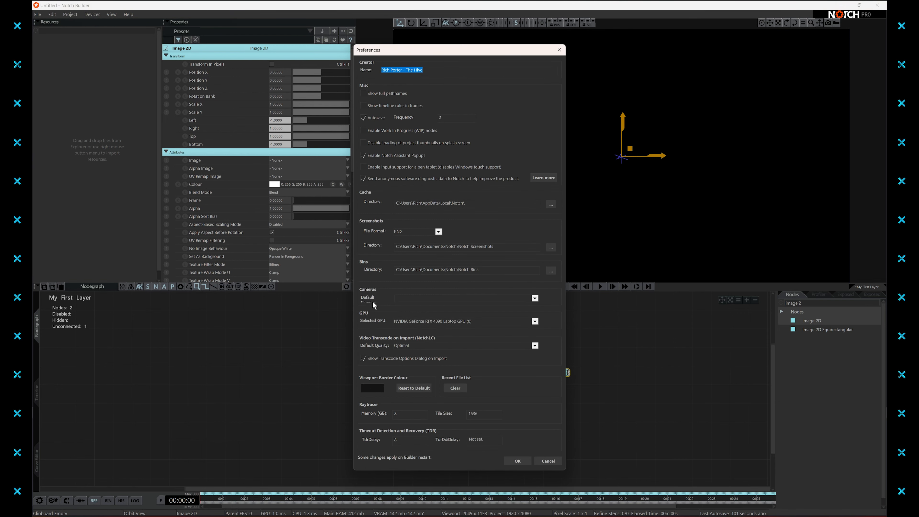
{"action": "left_click", "coordinate": [444, 71]}
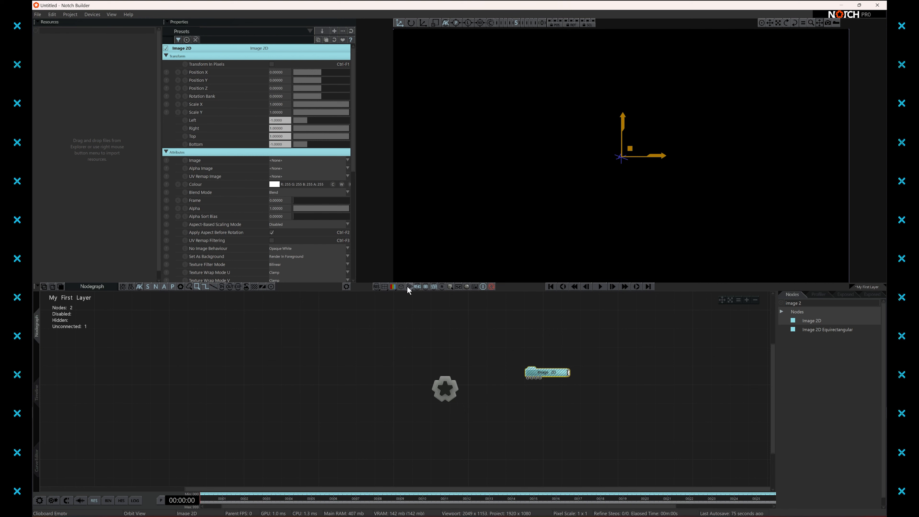
{"action": "left_click", "coordinate": [408, 287]}
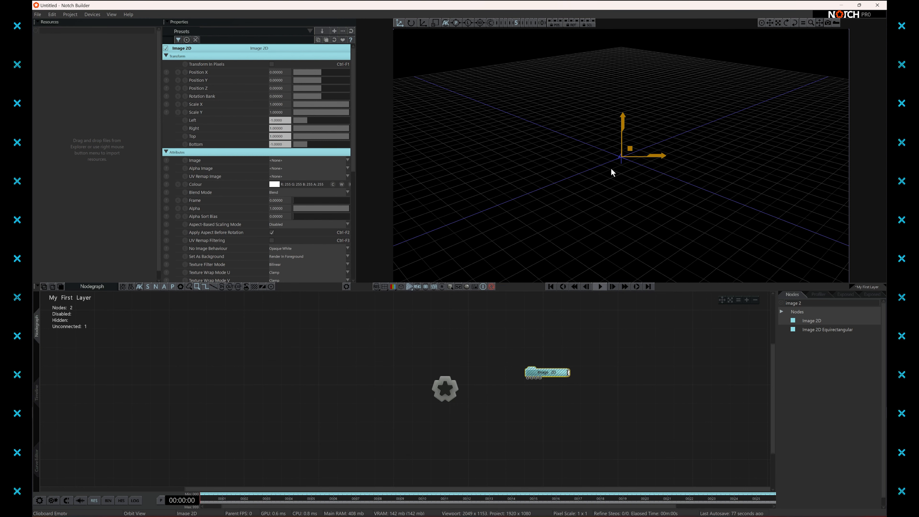
{"action": "left_click_drag", "start_coordinate": [568, 173], "coordinate": [659, 171]}
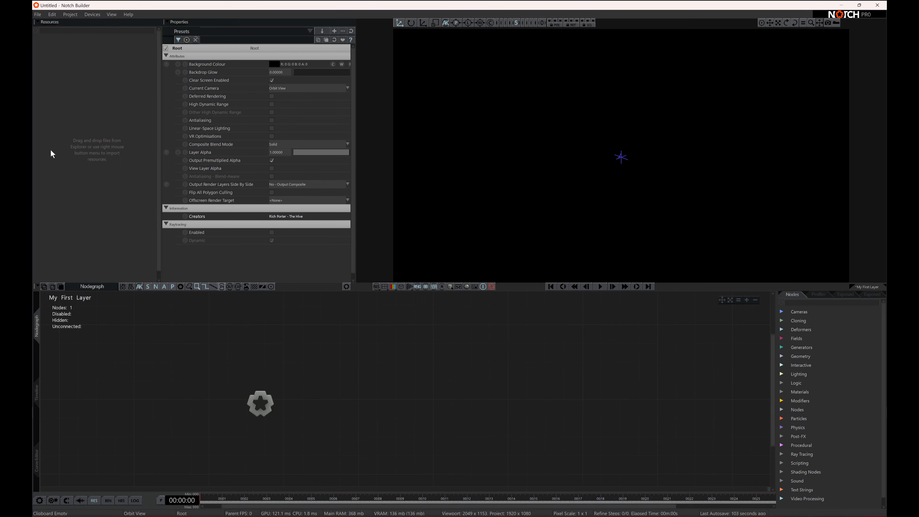
Import video feed_opt.mov from the Notch Tutorial folder and place it below the Root node as a Video Loader
{"action": "double_click", "coordinate": [73, 137]}
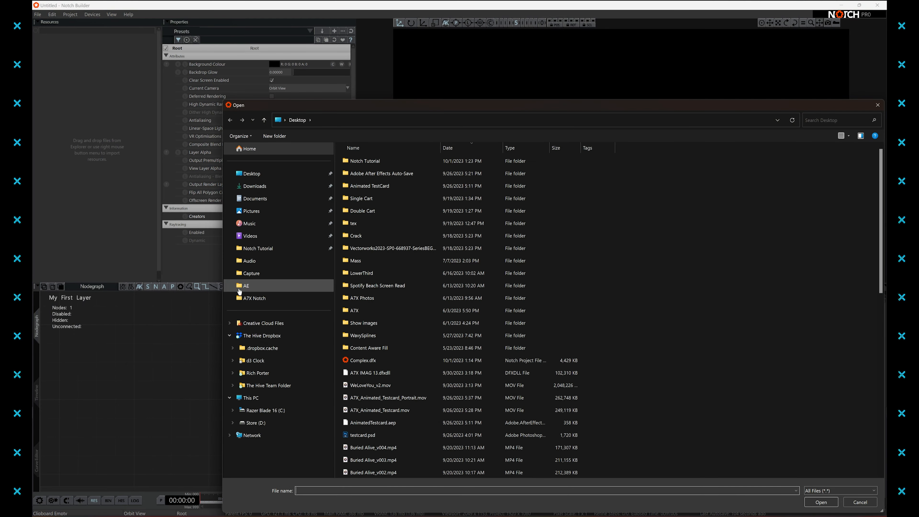
{"action": "left_click", "coordinate": [264, 248]}
{"action": "double_click", "coordinate": [369, 177]}
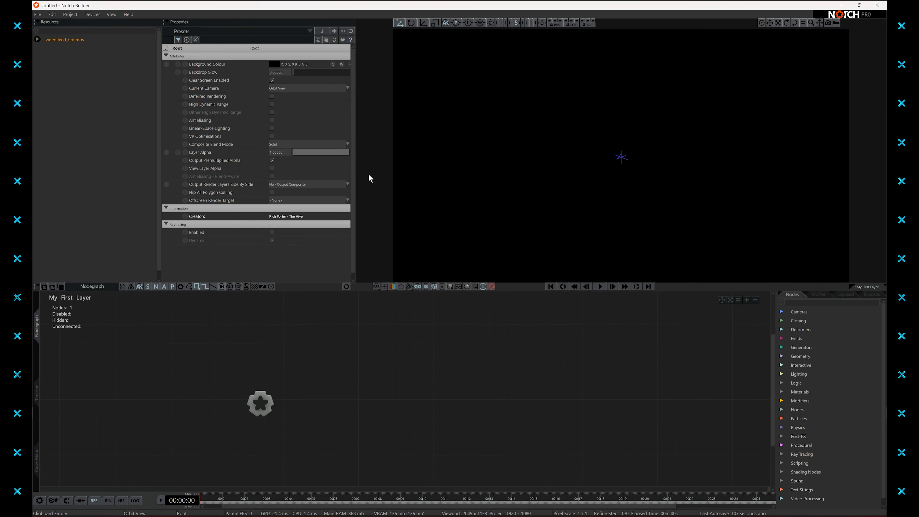
{"action": "left_click_drag", "start_coordinate": [67, 42], "coordinate": [222, 459]}
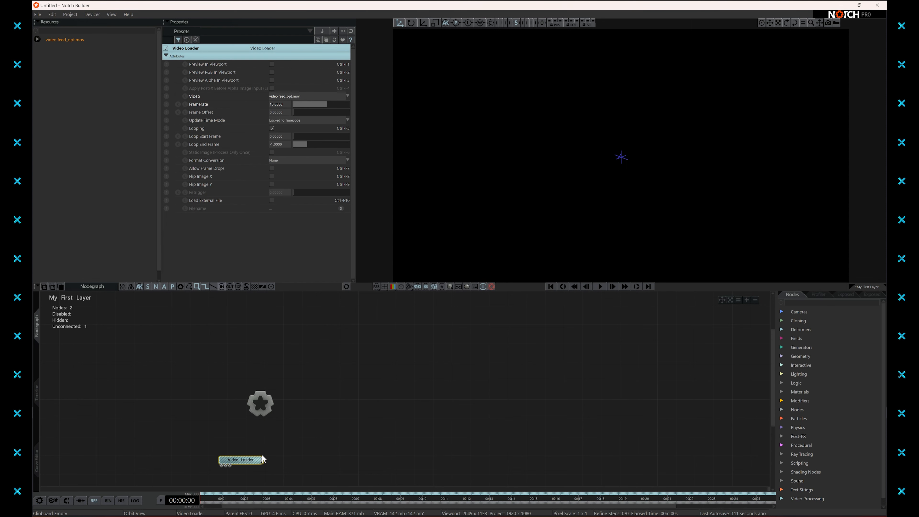
{"action": "key", "text": "space"}
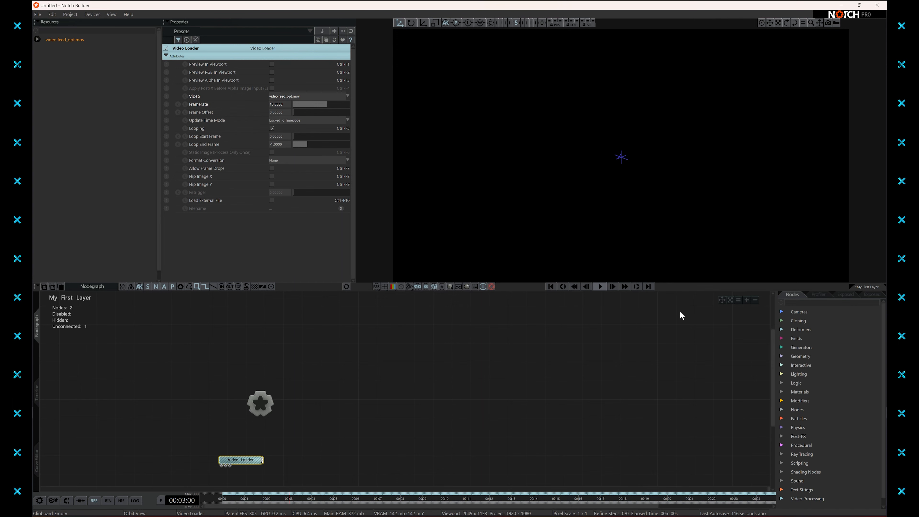
Add an Image 2D node to the nodegraph and connect the Root node to it
{"action": "type", "text": "image 2d"}
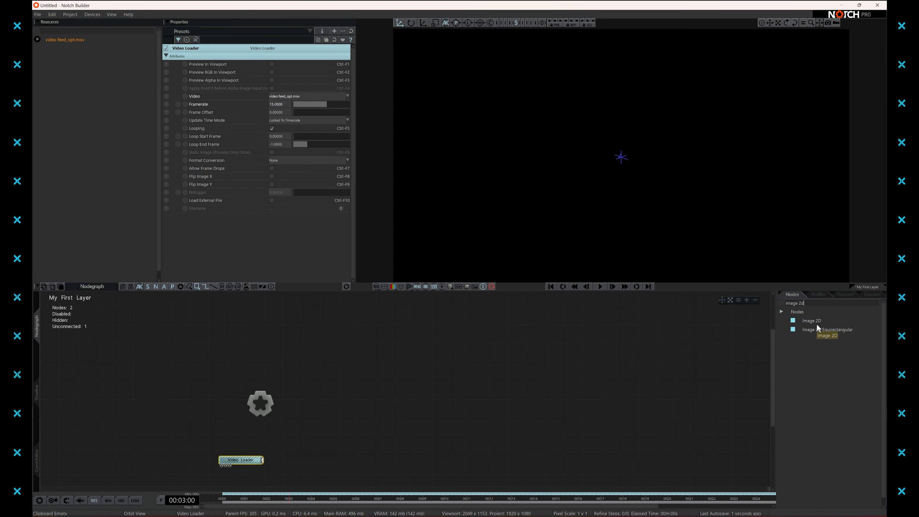
{"action": "left_click_drag", "start_coordinate": [817, 325], "coordinate": [815, 322]}
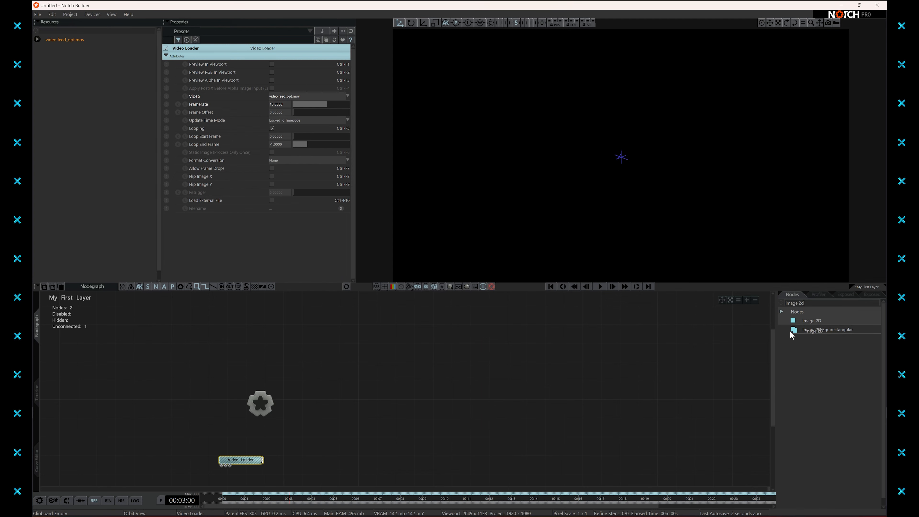
{"action": "left_click_drag", "start_coordinate": [397, 395], "coordinate": [398, 396]}
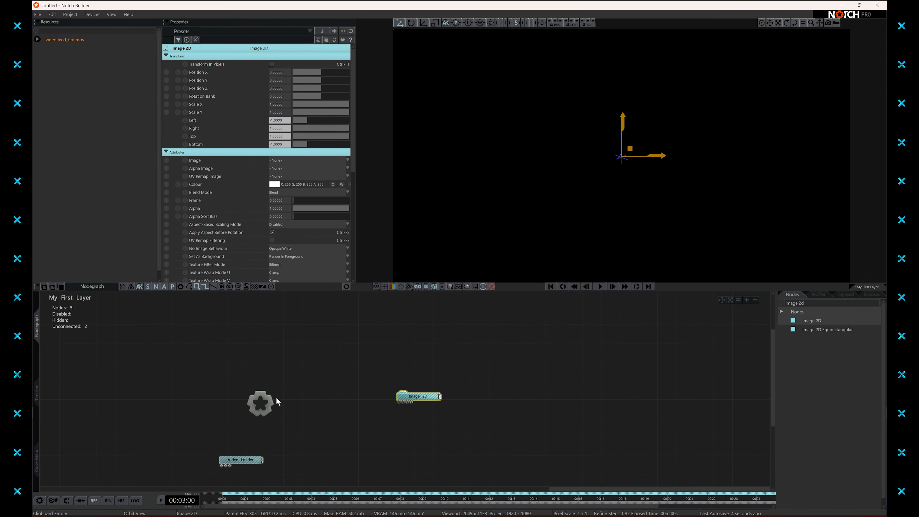
{"action": "left_click_drag", "start_coordinate": [272, 403], "coordinate": [426, 405]}
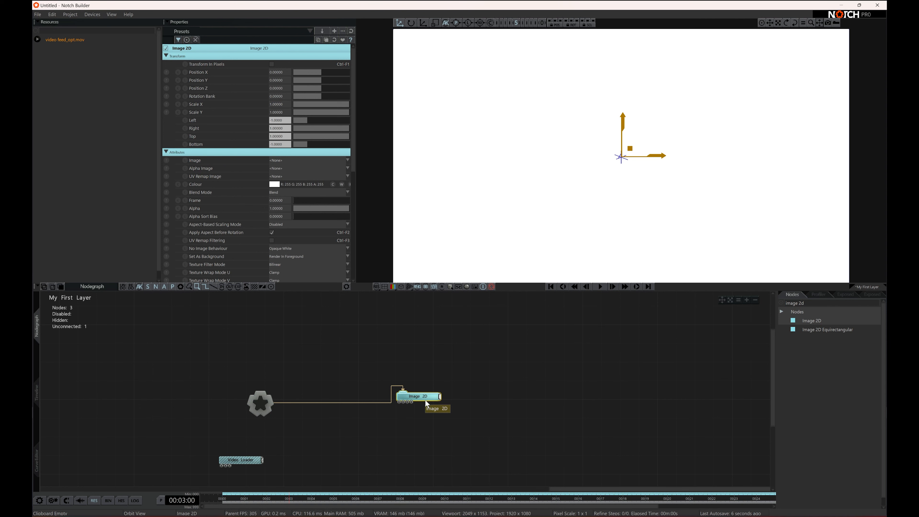
Expand the Image 2D node to examine its full list of inputs, and collapse it again
{"action": "double_click", "coordinate": [425, 397]}
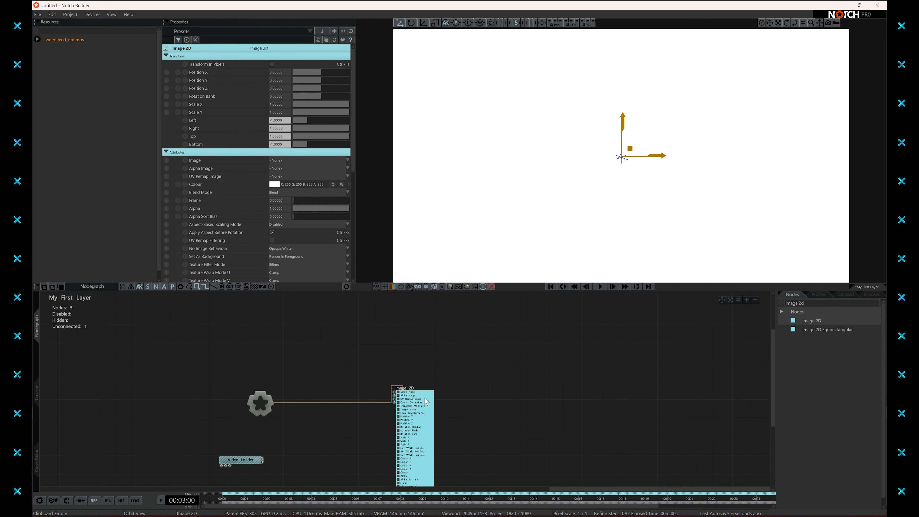
{"action": "scroll", "coordinate": [421, 448], "scroll_direction": "up", "scroll_amount": 5}
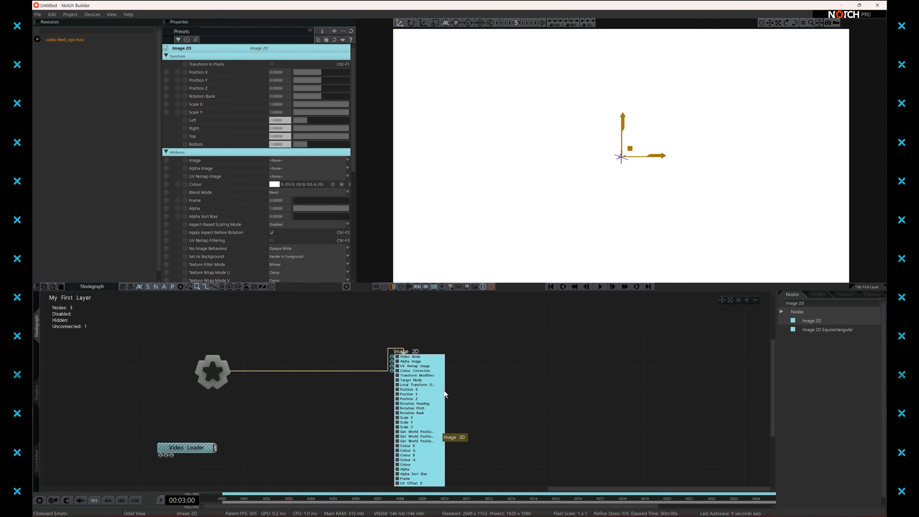
{"action": "scroll", "coordinate": [437, 413], "scroll_direction": "up", "scroll_amount": 1}
{"action": "mouse_move", "coordinate": [438, 417]}
{"action": "middle_mouse_down"}
{"action": "mouse_move", "coordinate": [442, 353]}
{"action": "mouse_move", "coordinate": [437, 434]}
{"action": "middle_mouse_up"}
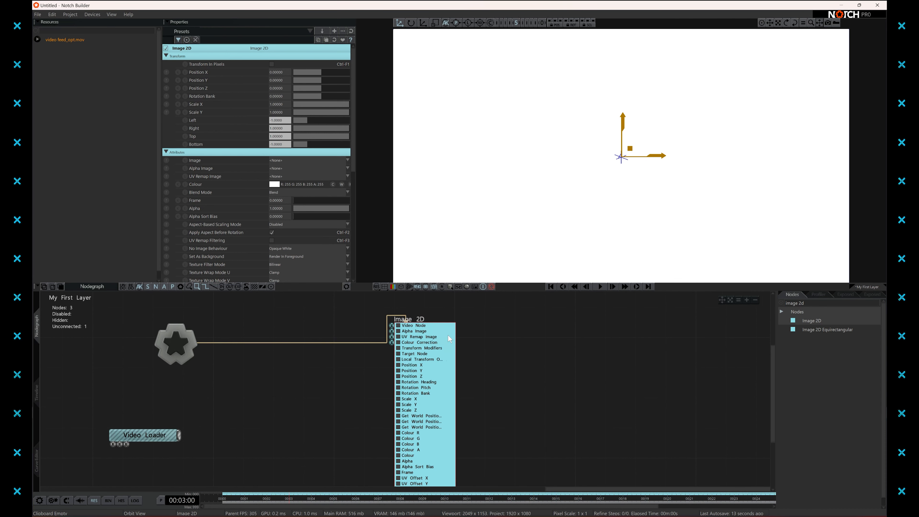
{"action": "double_click", "coordinate": [410, 392]}
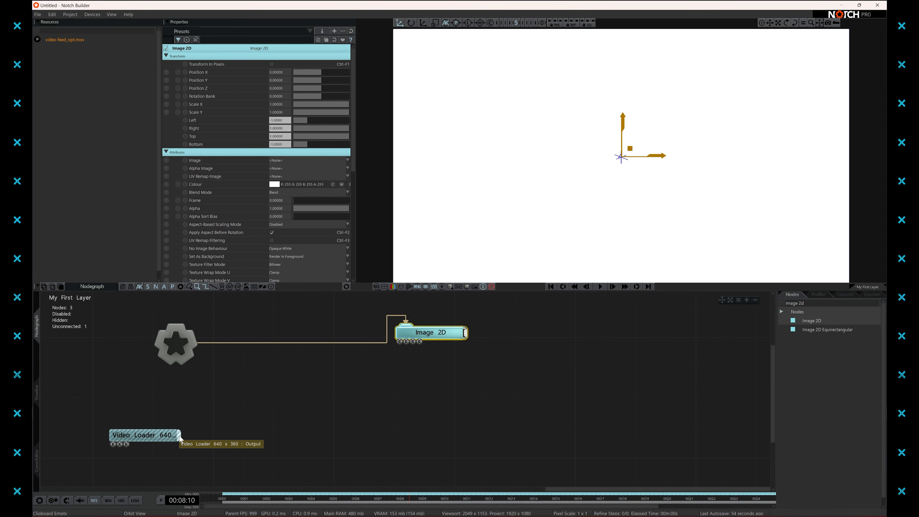
Test the Video Loader connected directly to the Image 2D node's Video Node input during playback, and disconnect it
{"action": "left_click_drag", "start_coordinate": [363, 439], "coordinate": [400, 344]}
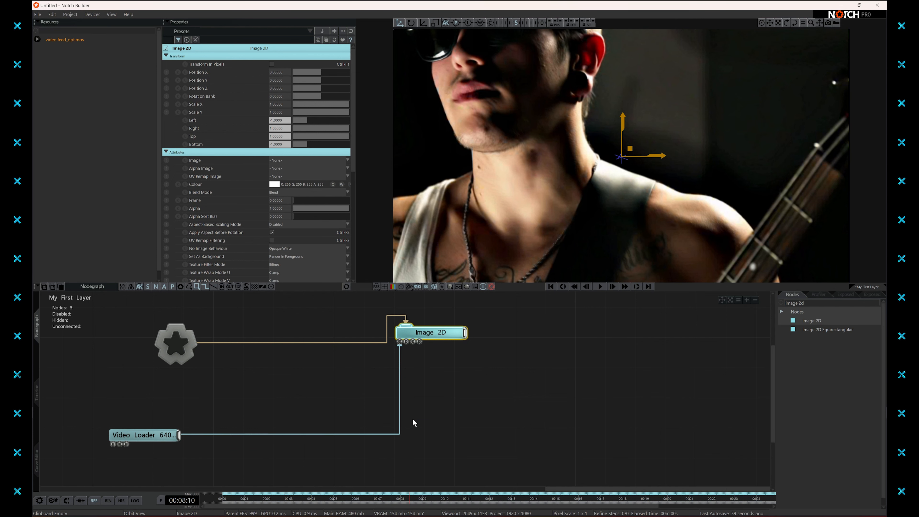
{"action": "left_click", "coordinate": [600, 286]}
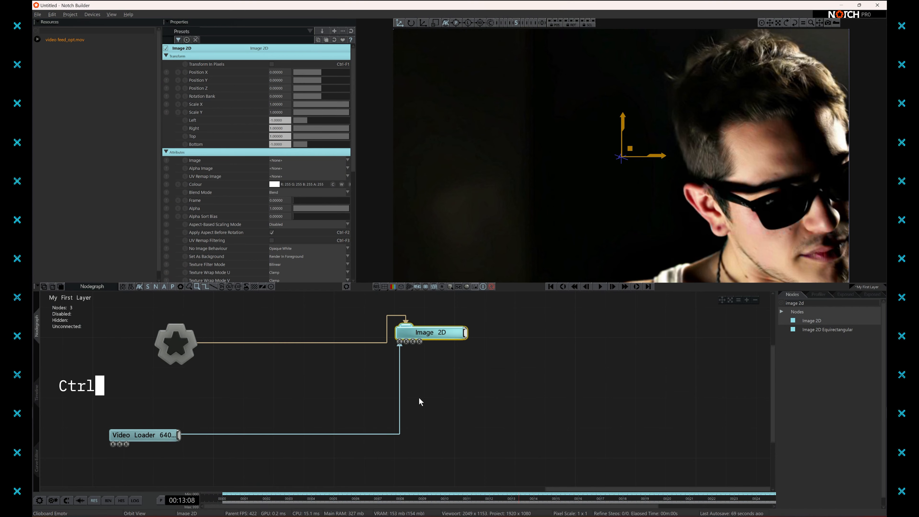
{"action": "left_click", "coordinate": [400, 390], "text": "ctrl+shift"}
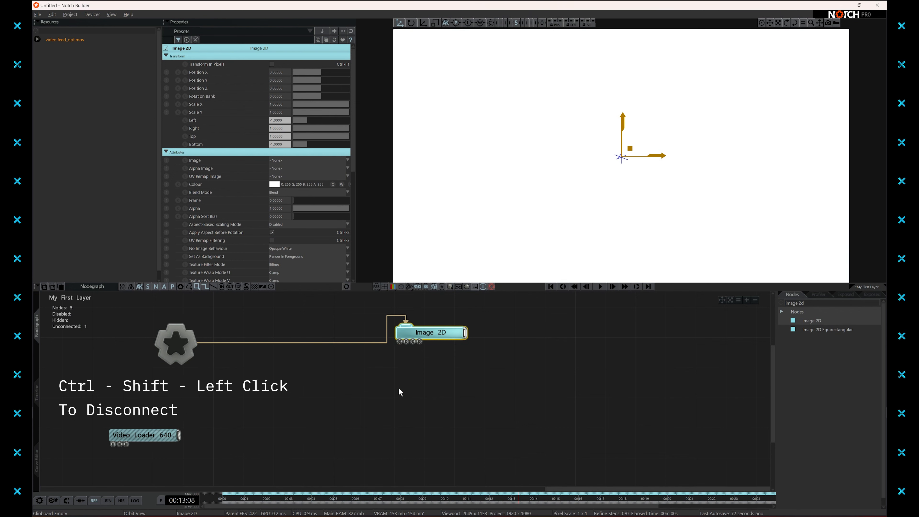
Add a Video Null node and route the Video Loader through it into the Image 2D node's Video Node input
{"action": "type", "text": "video"}
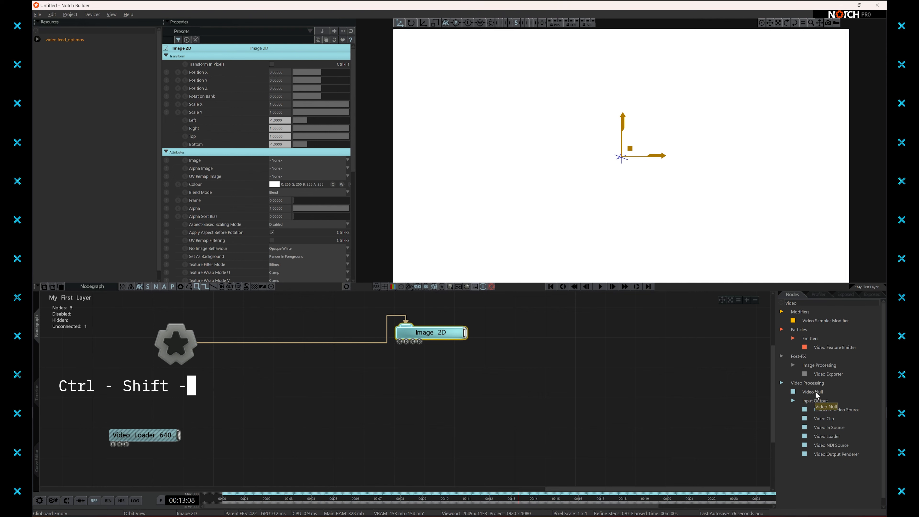
{"action": "left_click_drag", "start_coordinate": [812, 392], "coordinate": [291, 421]}
{"action": "left_click_drag", "start_coordinate": [182, 438], "coordinate": [280, 419]}
{"action": "left_click_drag", "start_coordinate": [400, 350], "coordinate": [399, 343]}
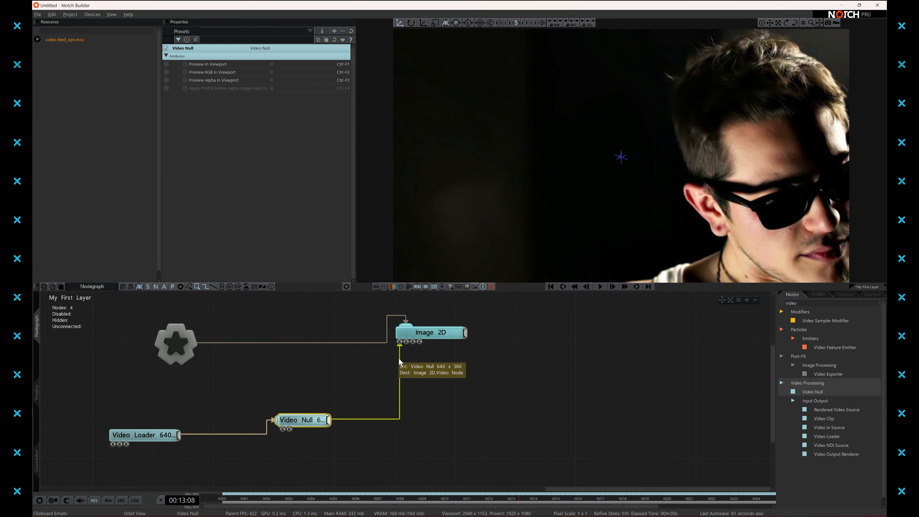
Add an Edge Detect node under the Video Null, connect the two, and play the timeline to preview the effect
{"action": "type", "text": "edge"}
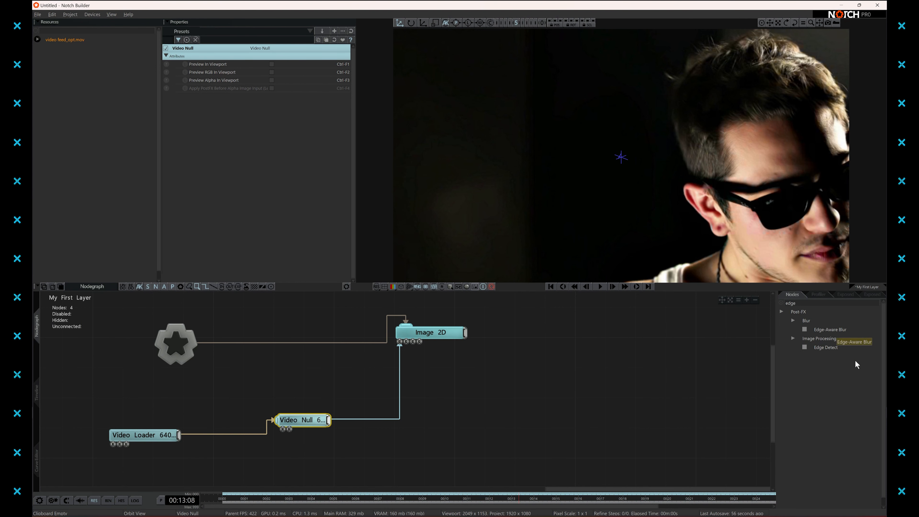
{"action": "left_click_drag", "start_coordinate": [822, 348], "coordinate": [366, 450]}
{"action": "left_click_drag", "start_coordinate": [330, 421], "coordinate": [375, 446]}
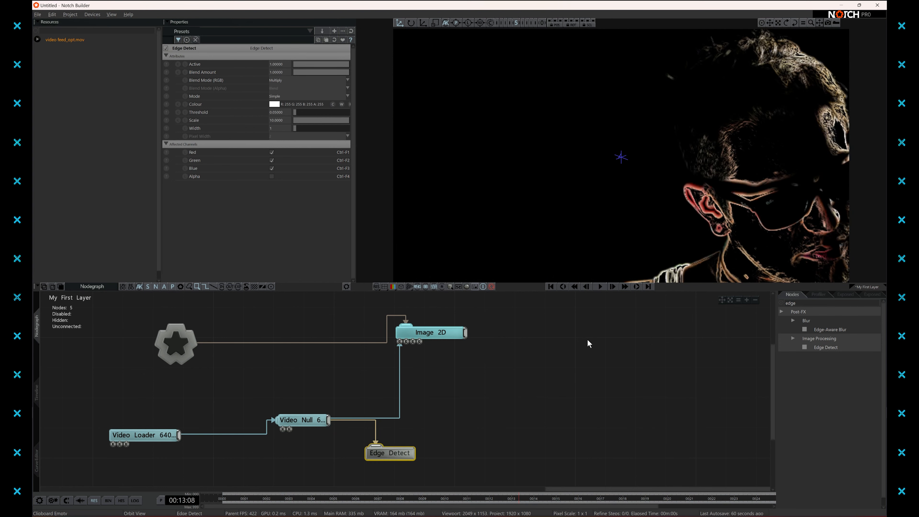
{"action": "left_click", "coordinate": [600, 286]}
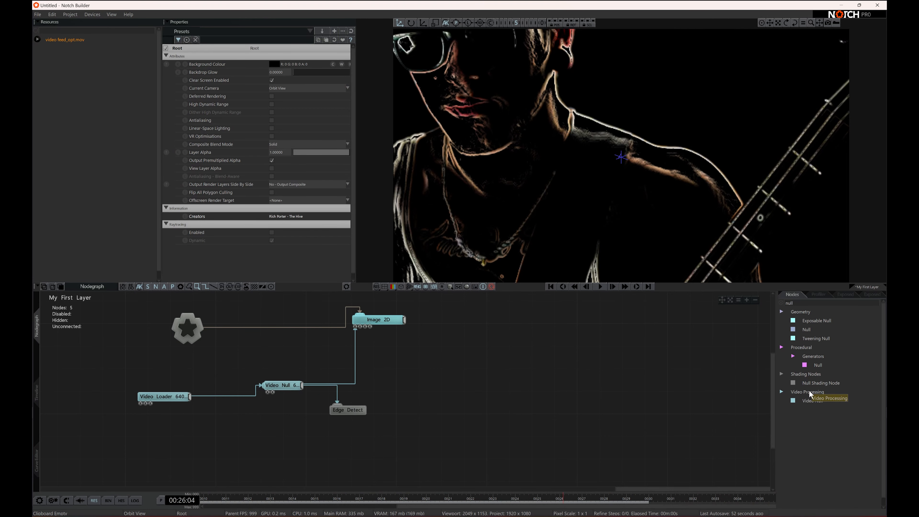
Add a second Video Null node below the first one and feed it from the Video Loader
{"action": "left_click_drag", "start_coordinate": [811, 400], "coordinate": [208, 479]}
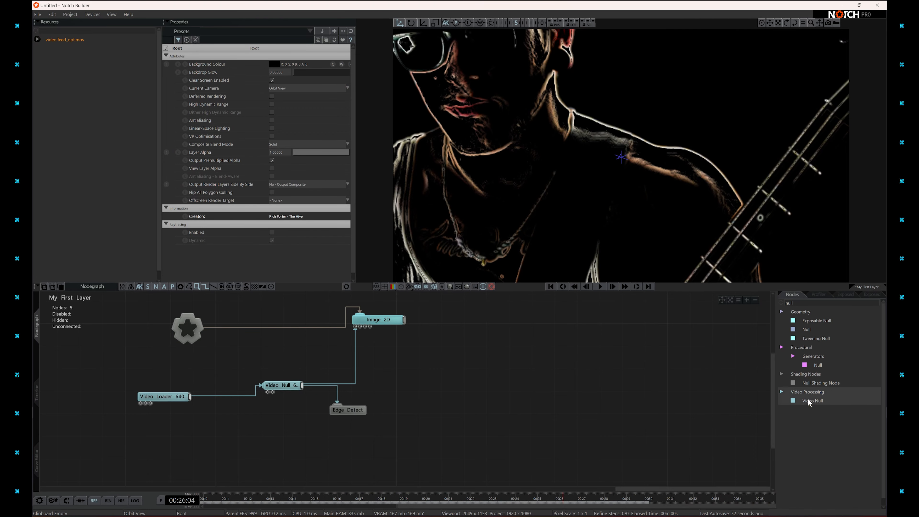
{"action": "left_click_drag", "start_coordinate": [264, 442], "coordinate": [264, 442]}
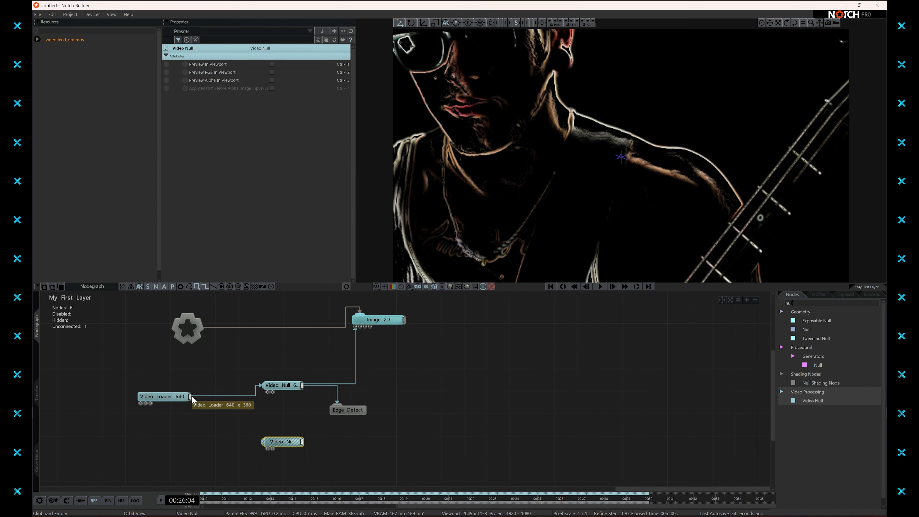
{"action": "left_click_drag", "start_coordinate": [189, 396], "coordinate": [264, 442]}
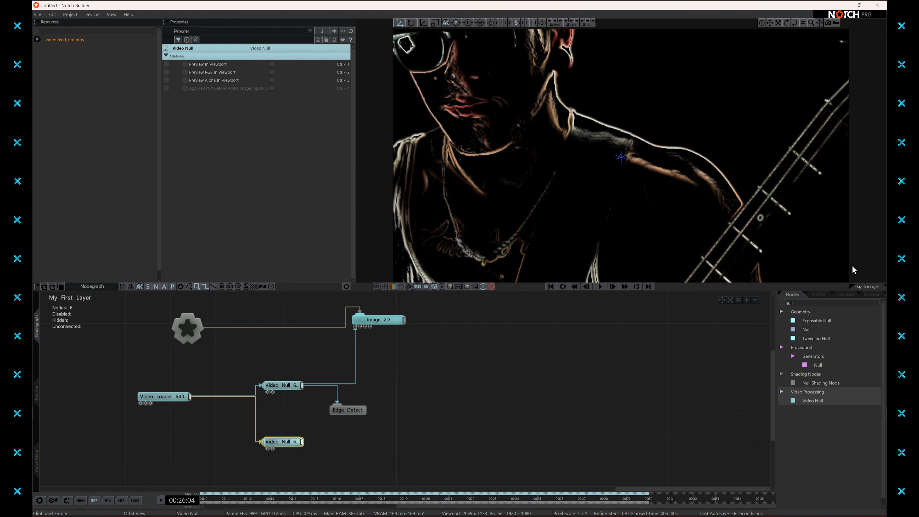
Add a Composite Sources node and connect the outputs of both Video Null nodes to its two inputs
{"action": "type", "text": "comp"}
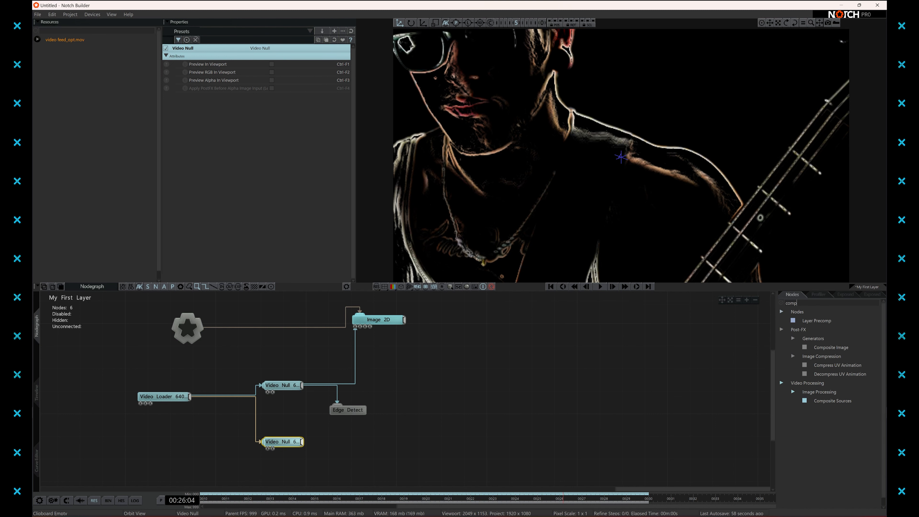
{"action": "left_click_drag", "start_coordinate": [846, 401], "coordinate": [667, 395]}
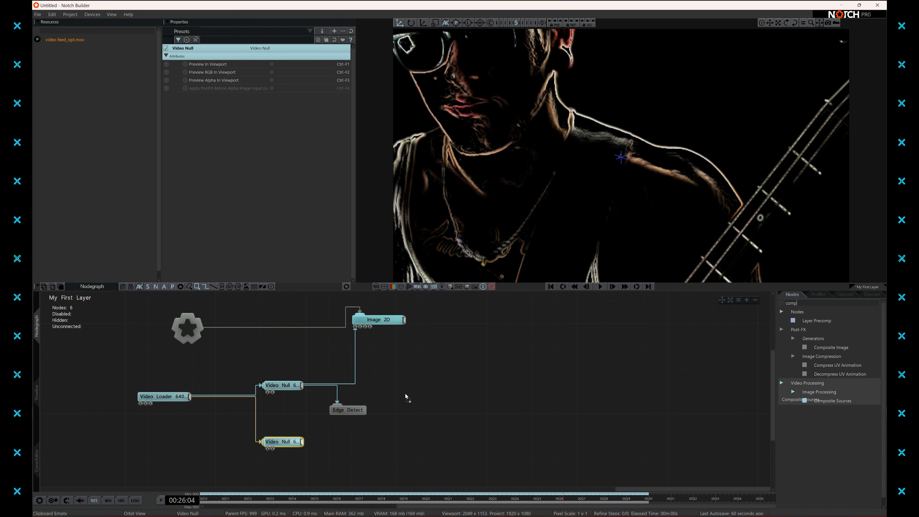
{"action": "left_click_drag", "start_coordinate": [406, 396], "coordinate": [408, 397]}
{"action": "left_click_drag", "start_coordinate": [303, 385], "coordinate": [412, 398]}
{"action": "left_click_drag", "start_coordinate": [303, 441], "coordinate": [415, 404]}
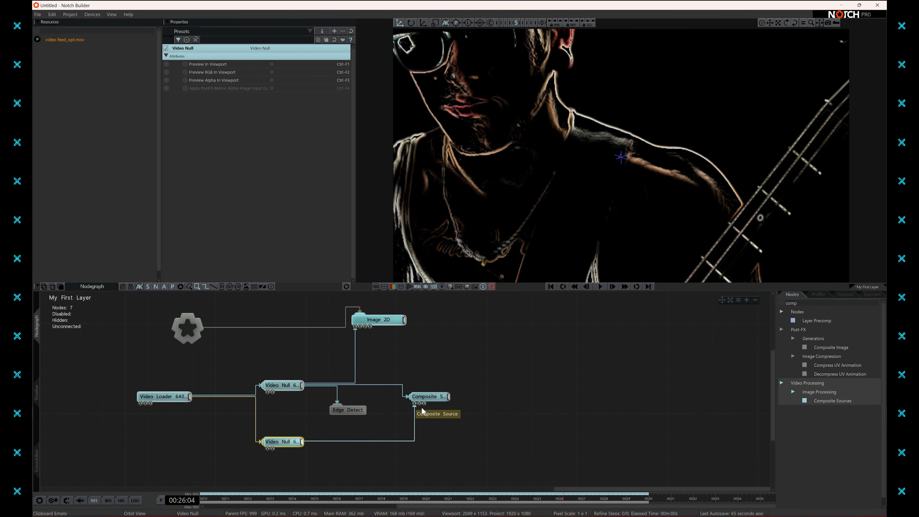
Replace the first Video Null's link to the Image 2D node with the output of the Composite Sources node
{"action": "left_click", "coordinate": [356, 359]}
{"action": "key", "text": "Delete"}
{"action": "left_click_drag", "start_coordinate": [449, 396], "coordinate": [355, 330]}
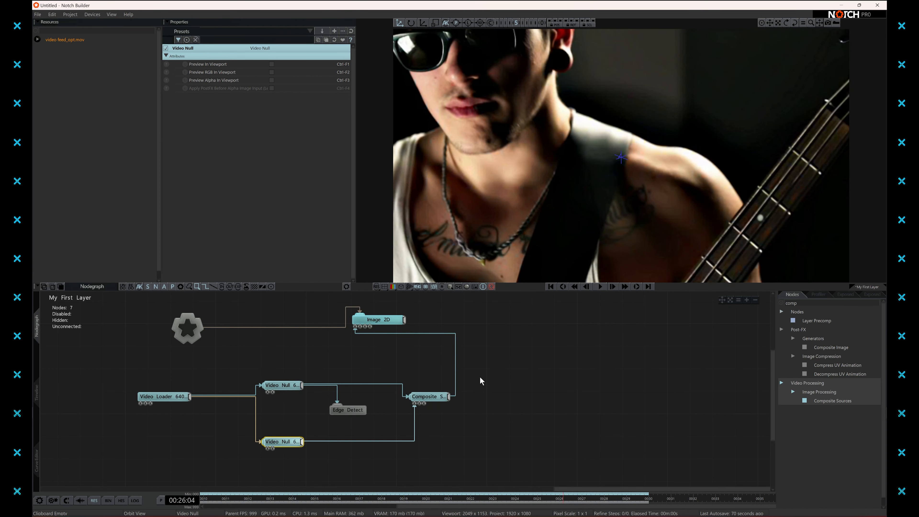
Try a Blend Amount of 0.5 on the Composite Sources node and preview the mix during playback
{"action": "left_click", "coordinate": [430, 397]}
{"action": "left_click_drag", "start_coordinate": [346, 100], "coordinate": [374, 105]}
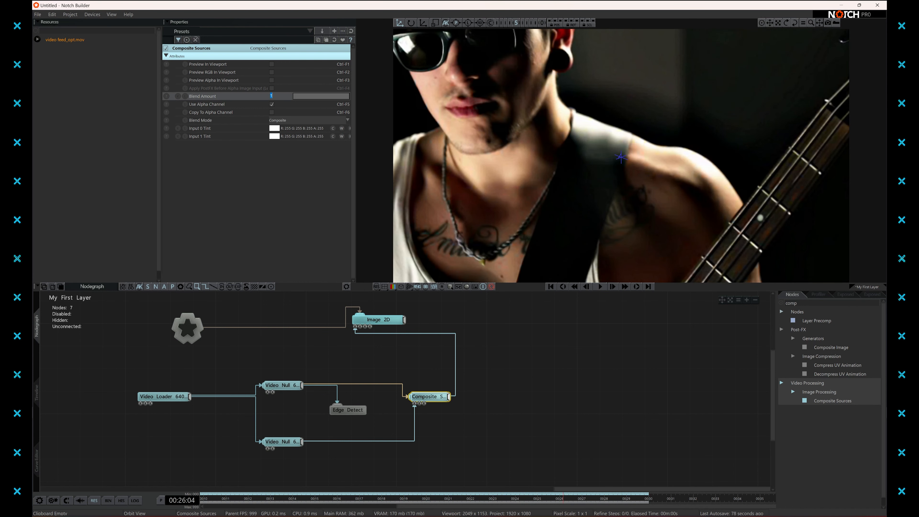
{"action": "type", "text": "0.5"}
{"action": "key", "text": "Return"}
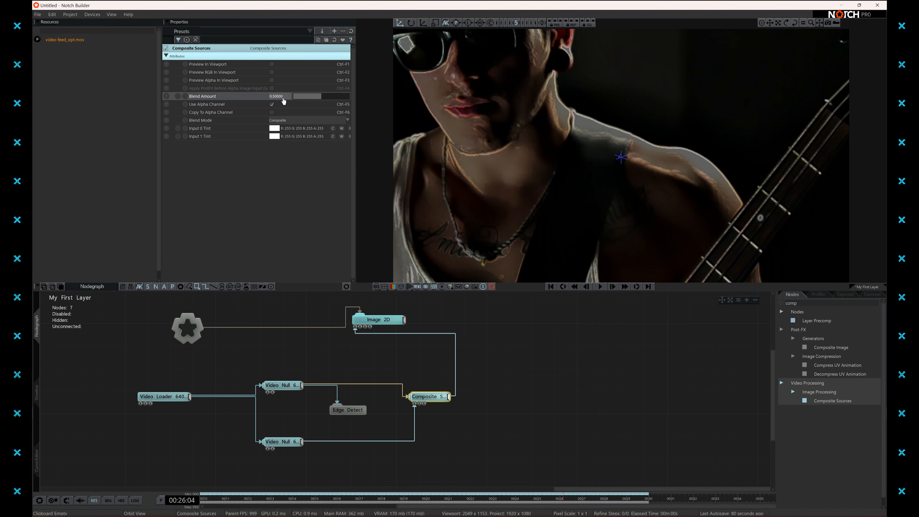
{"action": "left_click", "coordinate": [600, 286]}
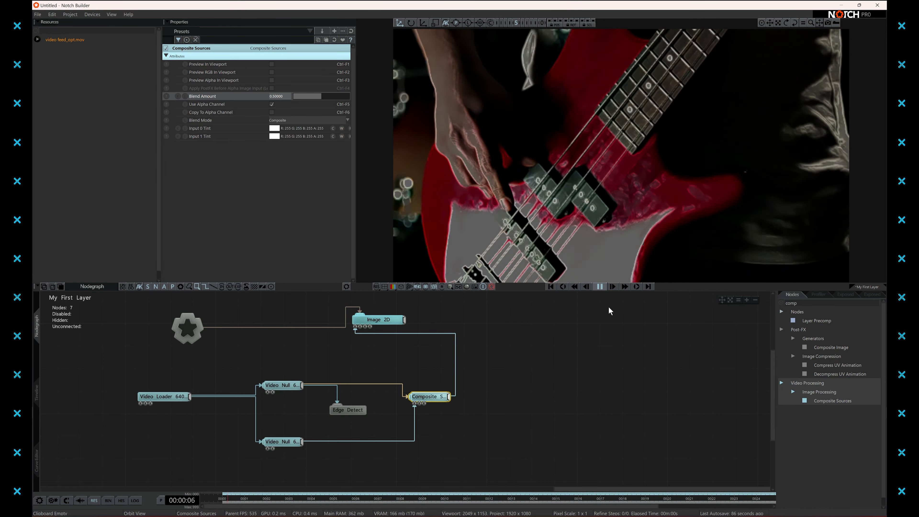
{"action": "left_click", "coordinate": [599, 286]}
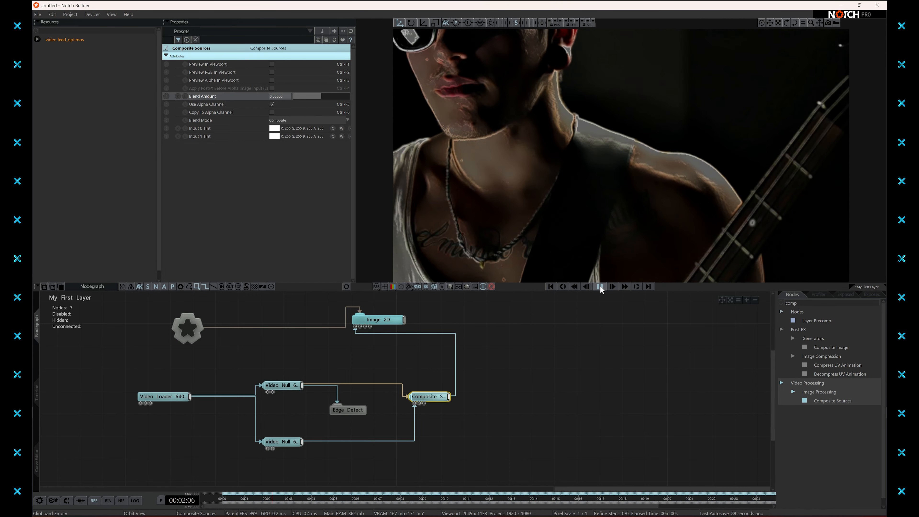
Set the Composite Sources node's Blend Amount to 1 and Blend Mode to Negate, and play the timeline to preview it
{"action": "left_click_drag", "start_coordinate": [302, 96], "coordinate": [387, 109]}
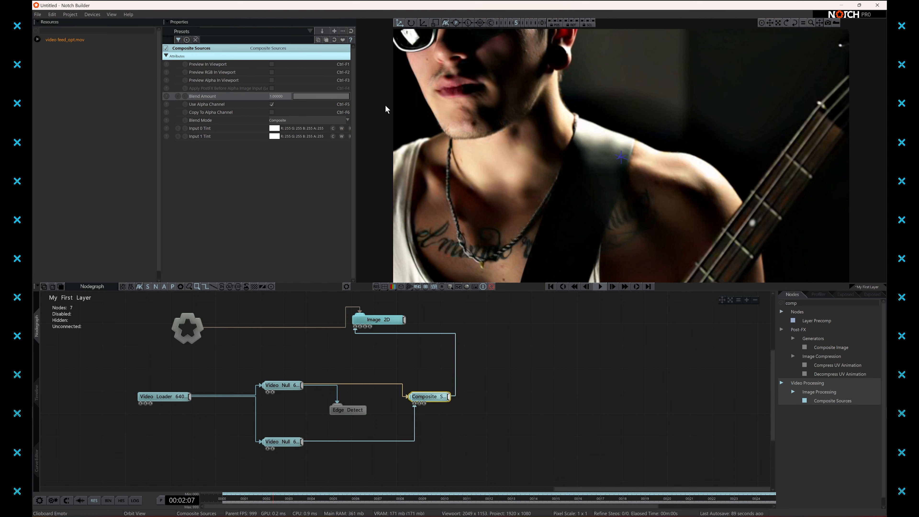
{"action": "left_click", "coordinate": [283, 122]}
{"action": "left_click", "coordinate": [285, 196]}
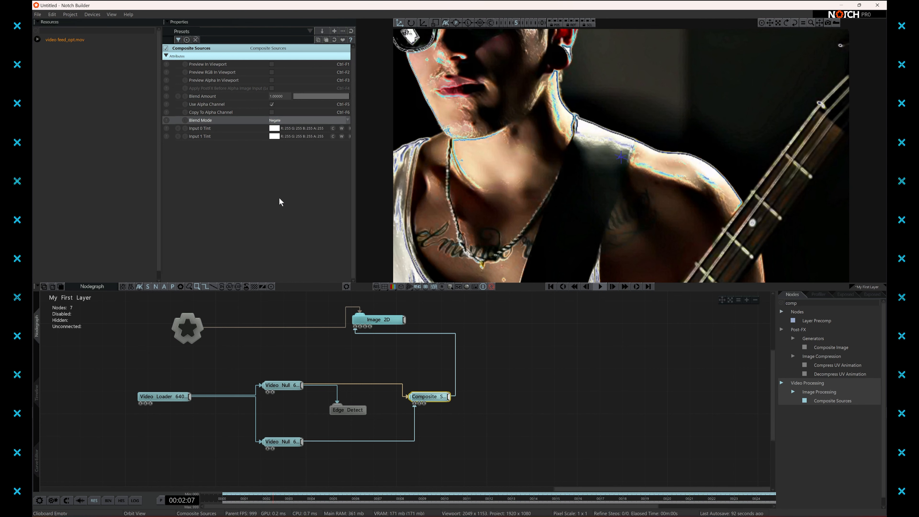
{"action": "left_click", "coordinate": [600, 286]}
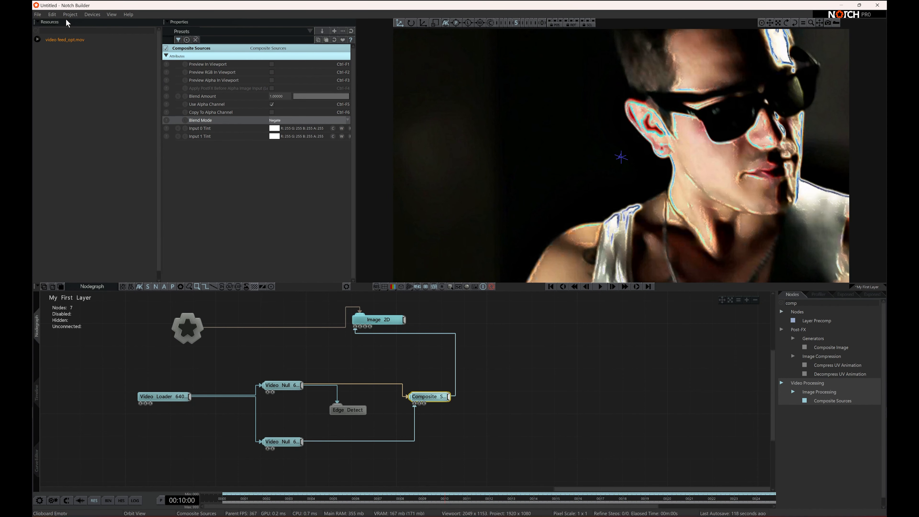
Compile the project as a block for media servers, saved as MyFirstNotchBlock in the Notch Tutorial folder
{"action": "left_click", "coordinate": [71, 15]}
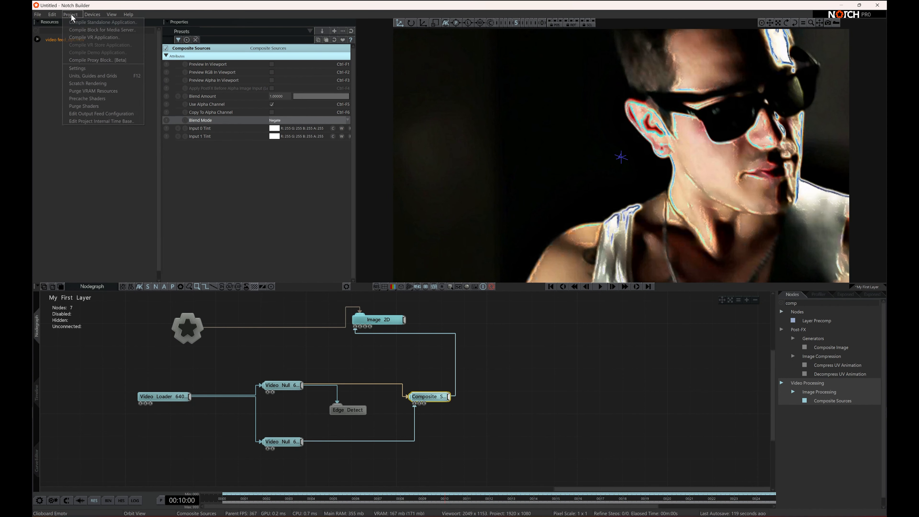
{"action": "left_click", "coordinate": [79, 30]}
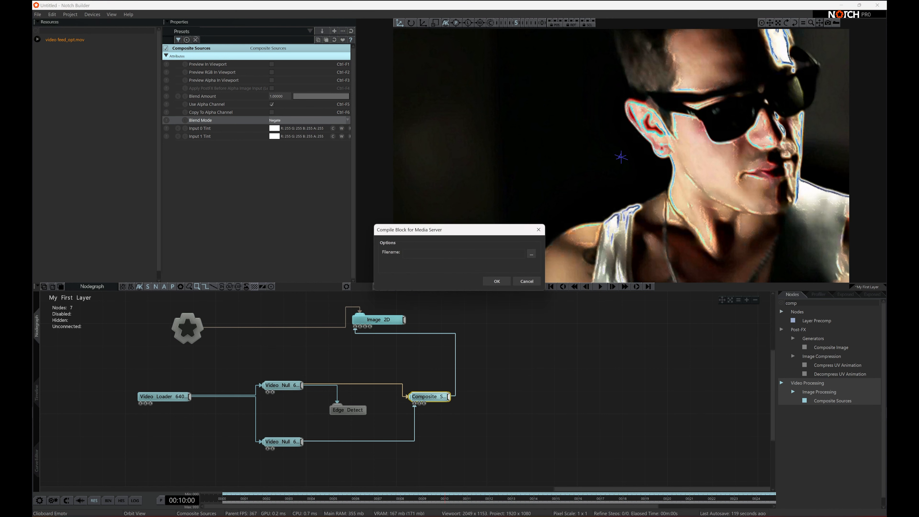
{"action": "left_click", "coordinate": [531, 255]}
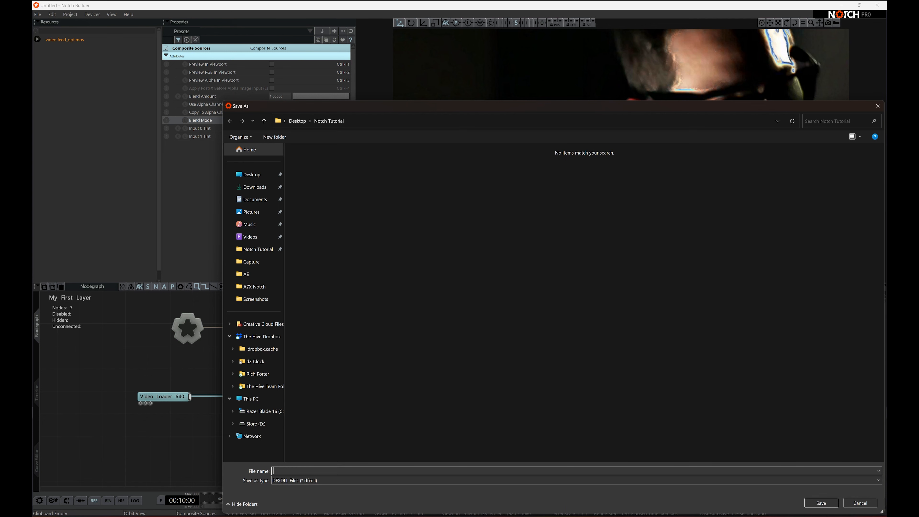
{"action": "type", "text": "M"}
{"action": "key", "text": "Caps_Lock"}
{"action": "type", "text": "yFirstNo"}
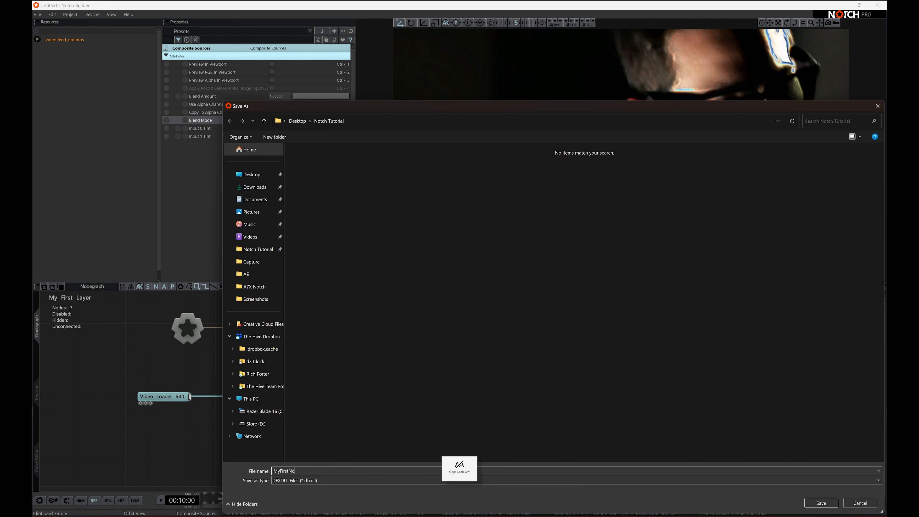
{"action": "type", "text": "tchBlock"}
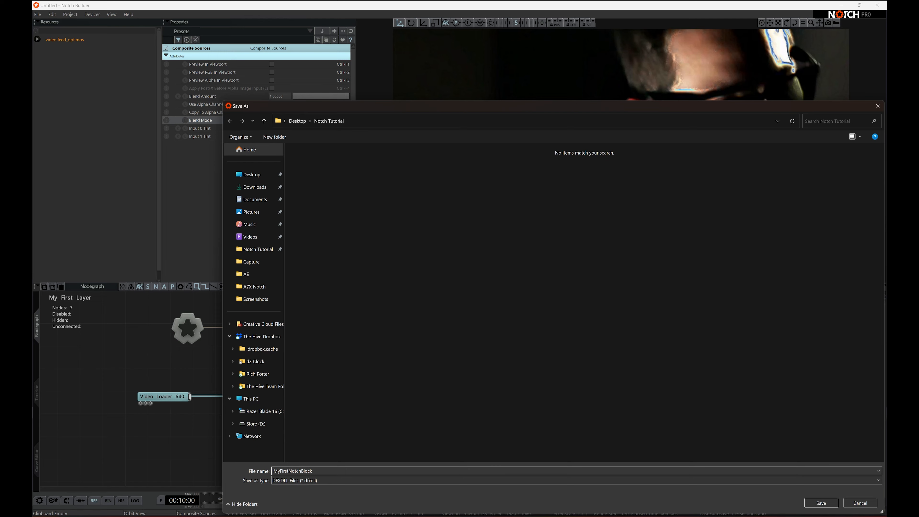
{"action": "key", "text": "Return"}
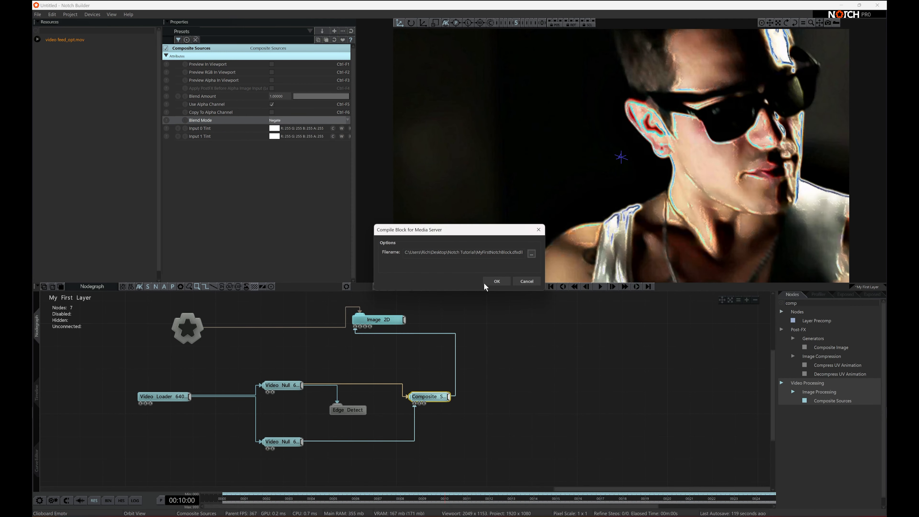
{"action": "left_click", "coordinate": [485, 283]}
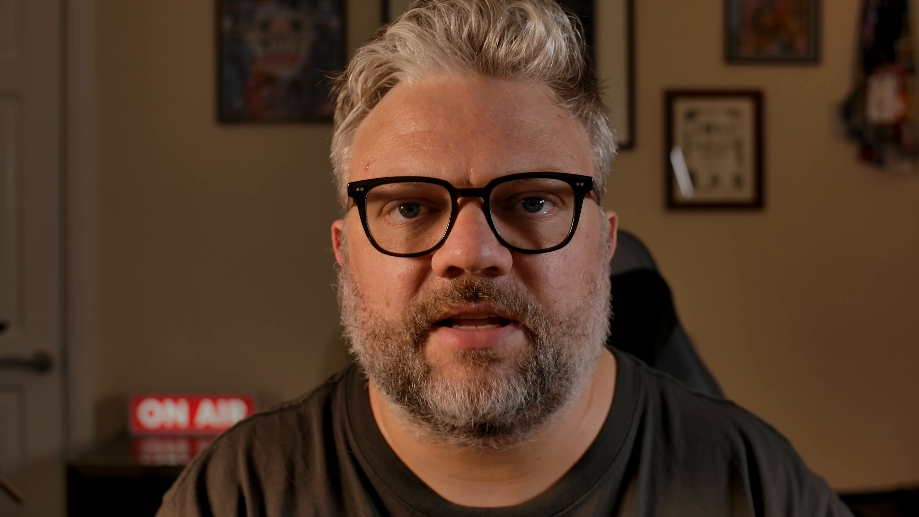